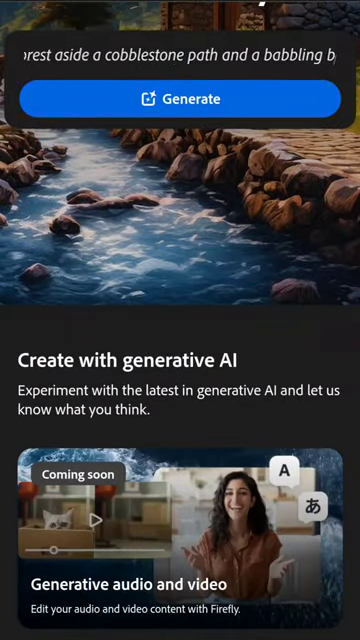
{"action": "scroll", "coordinate": [180, 320], "scroll_direction": "down", "scroll_amount": 3}
{"action": "scroll", "coordinate": [180, 320], "scroll_direction": "down", "scroll_amount": 1}
{"action": "scroll", "coordinate": [180, 320], "scroll_direction": "down", "scroll_amount": 3}
{"action": "scroll", "coordinate": [180, 320], "scroll_direction": "down", "scroll_amount": 1}
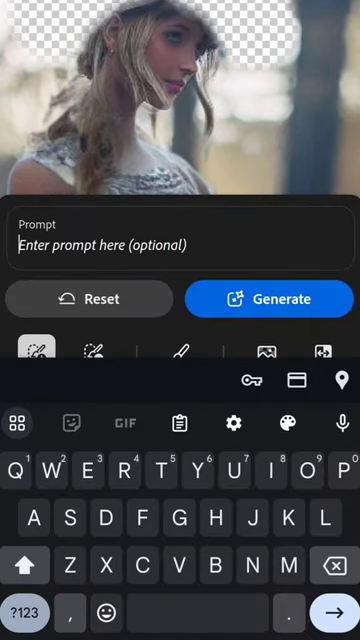
{"action": "type", "text": "Gir"}
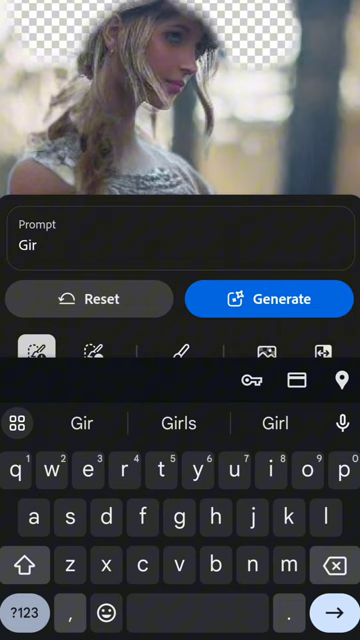
{"action": "type", "text": "ls cap"}
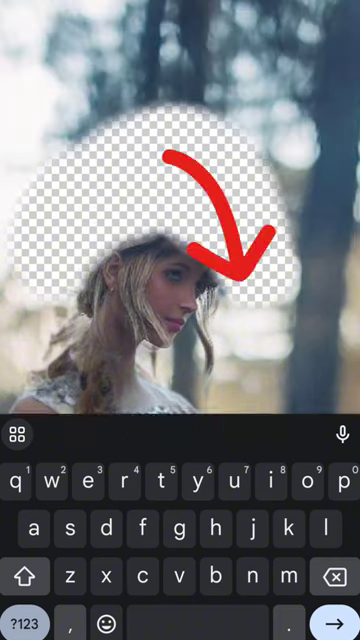
Generate hat variations from 'Girls cap' and preview the second, a white fan-shaped headpiece.
{"action": "key", "text": "Return"}
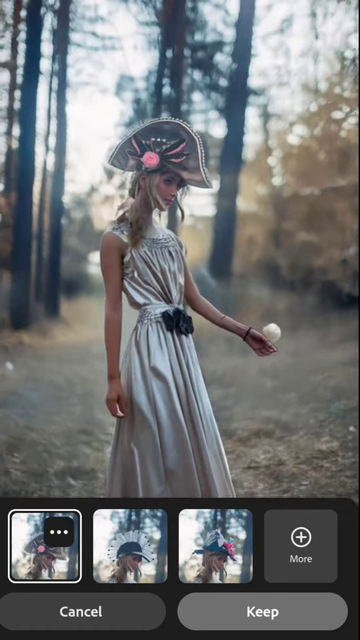
{"action": "left_click", "coordinate": [130, 546]}
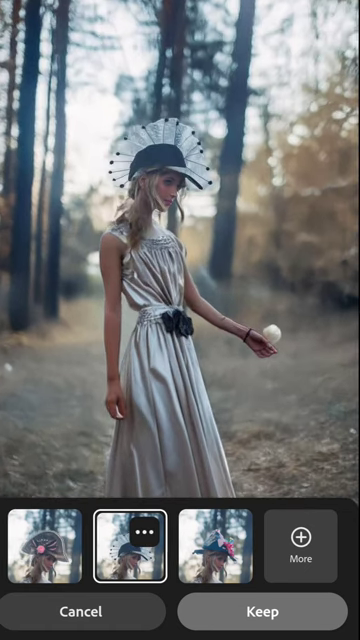
Keep the fan headpiece, then generate top variations from the prompt 'Girls fashion dress'.
{"action": "left_click", "coordinate": [262, 611]}
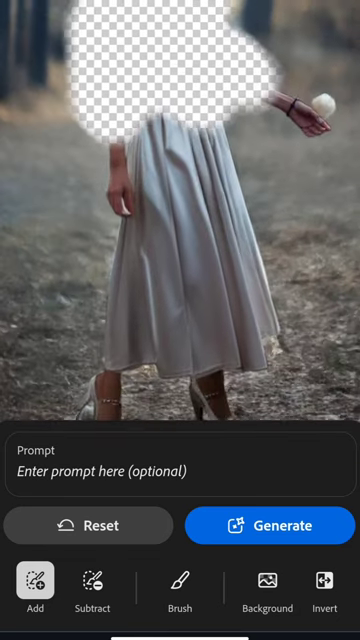
{"action": "left_click", "coordinate": [100, 471]}
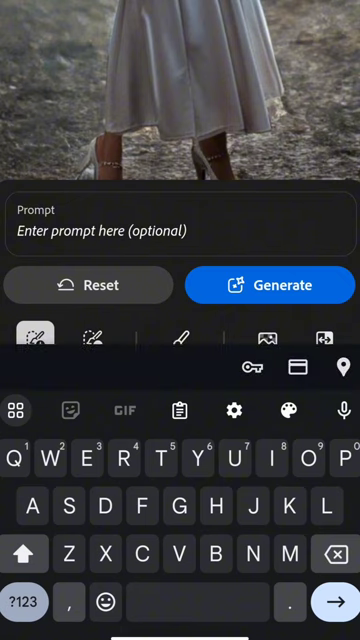
{"action": "type", "text": "Gi"}
{"action": "left_click", "coordinate": [276, 410]}
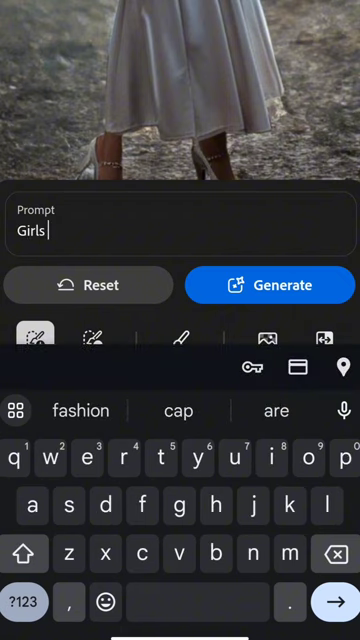
{"action": "left_click", "coordinate": [80, 410]}
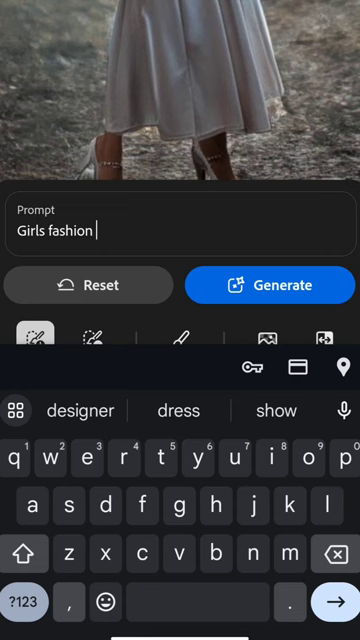
{"action": "left_click", "coordinate": [178, 410]}
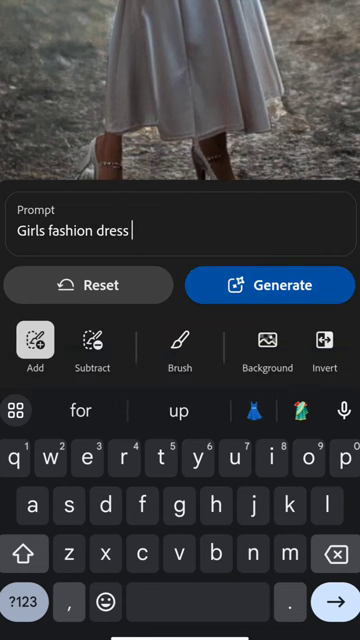
{"action": "left_click", "coordinate": [270, 284]}
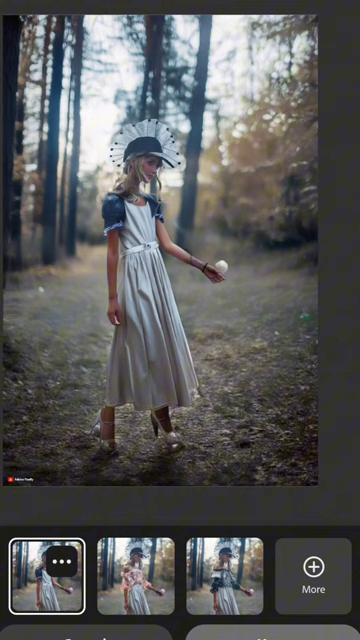
Compare the pink ruffled and dark patterned tops, keep the dark one, and open the modes list.
{"action": "left_click", "coordinate": [136, 576]}
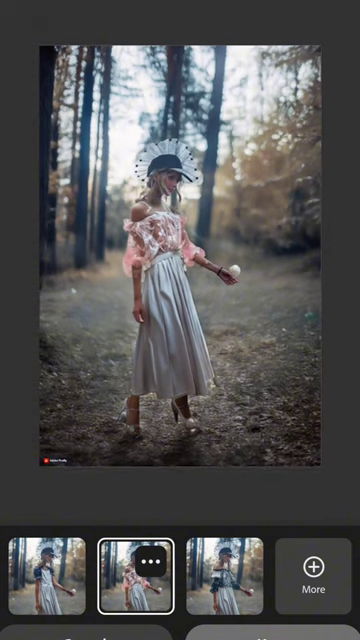
{"action": "left_click", "coordinate": [224, 576]}
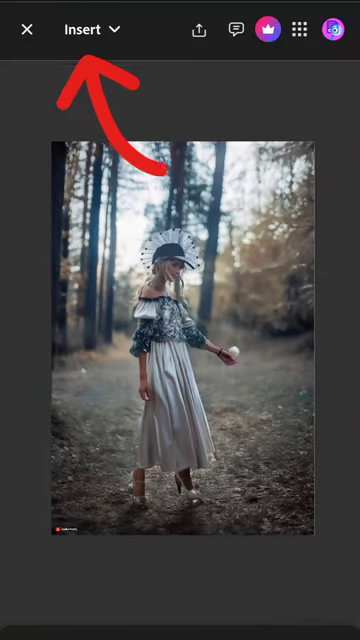
{"action": "left_click", "coordinate": [82, 29]}
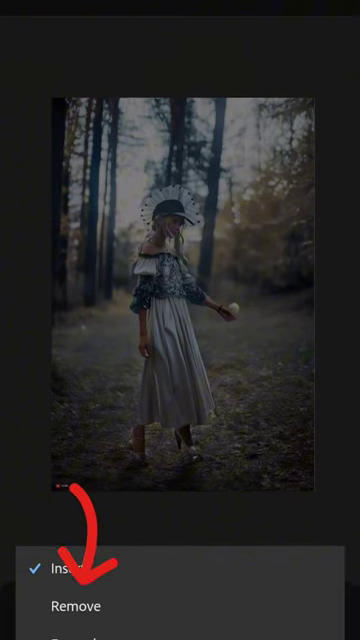
Switch to Expand and set the canvas to 16:9 after trying 1:1 and 4:3.
{"action": "left_click", "coordinate": [74, 611]}
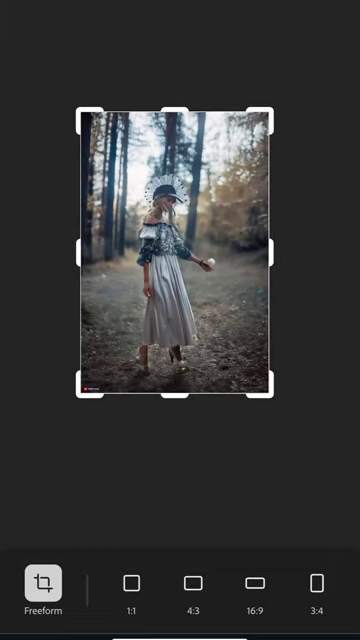
{"action": "left_click", "coordinate": [254, 583]}
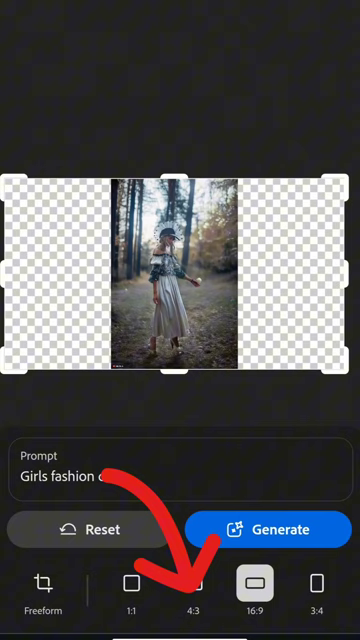
{"action": "left_click", "coordinate": [131, 583]}
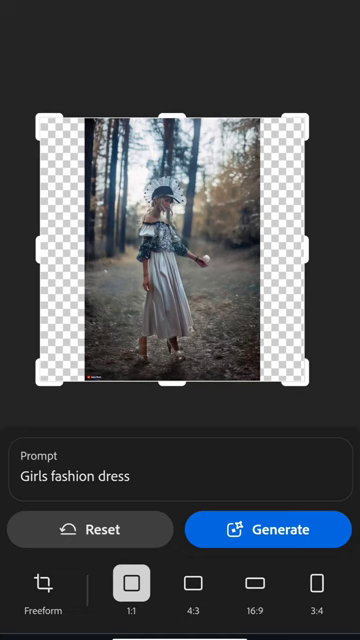
{"action": "left_click", "coordinate": [193, 583]}
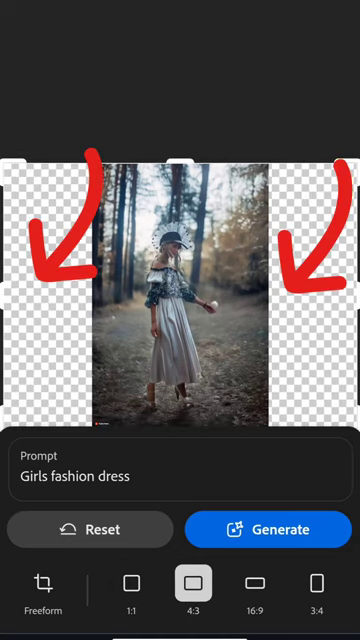
{"action": "left_click", "coordinate": [255, 583]}
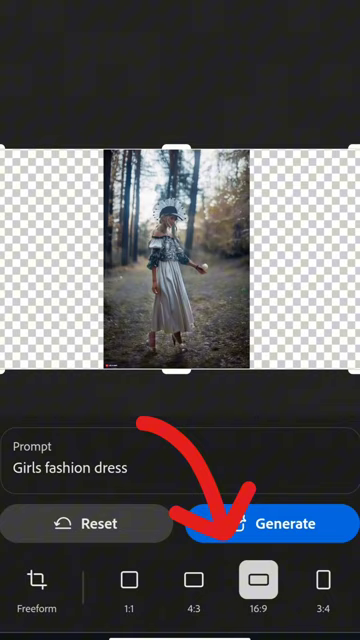
{"action": "left_click", "coordinate": [127, 467]}
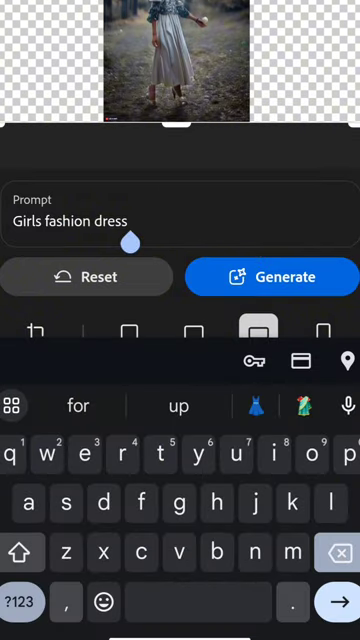
Replace the dress prompt with 'Cinematic' and generate scenery for the empty sides.
{"action": "key", "text": "BackSpace"}
{"action": "key", "text": "BackSpace"}
{"action": "key", "text": "BackSpace"}
{"action": "key", "text": "BackSpace"}
{"action": "key", "text": "BackSpace"}
{"action": "key", "text": "BackSpace"}
{"action": "key", "text": "BackSpace"}
{"action": "key", "text": "BackSpace"}
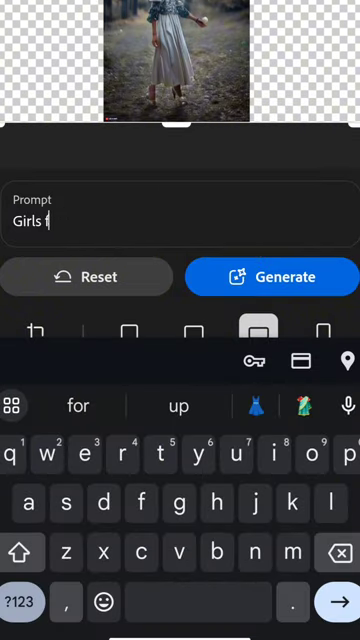
{"action": "key", "text": "BackSpace"}
{"action": "key", "text": "BackSpace"}
{"action": "key", "text": "BackSpace"}
{"action": "key", "text": "BackSpace"}
{"action": "key", "text": "BackSpace"}
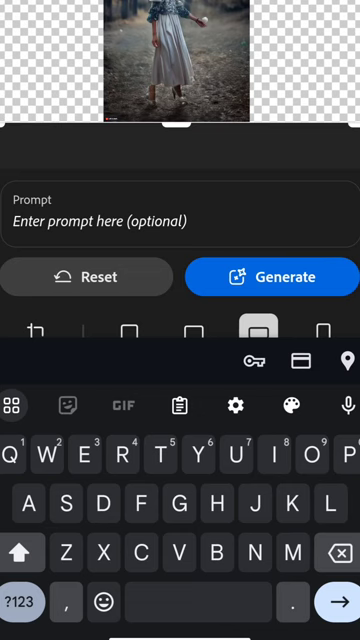
{"action": "type", "text": "Cin"}
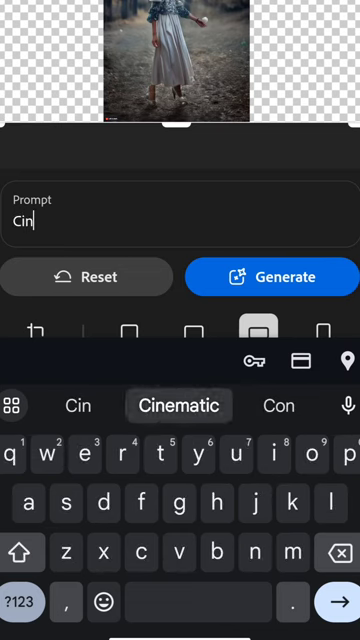
{"action": "left_click", "coordinate": [179, 405]}
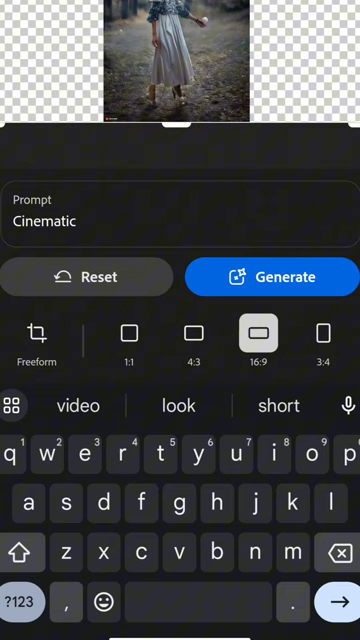
{"action": "left_click", "coordinate": [272, 277]}
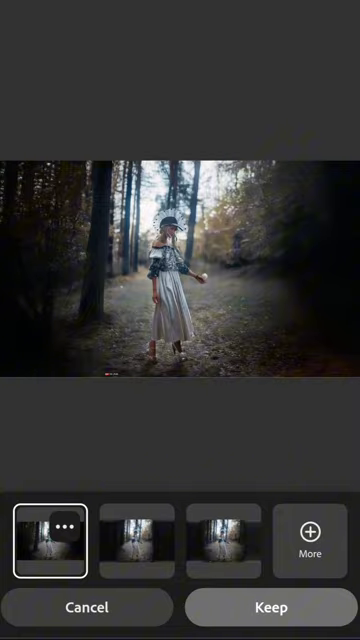
Keep the first 16:9 forest expansion and close the 'Do more with your image' dialog.
{"action": "left_click", "coordinate": [271, 607]}
{"action": "left_click", "coordinate": [284, 414]}
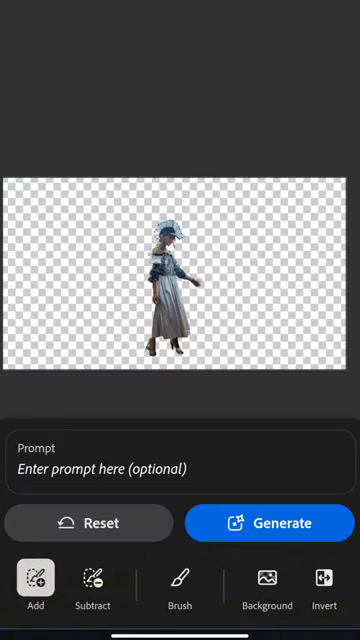
Enter 'Cinematic' as the prompt for the masked background.
{"action": "left_click", "coordinate": [100, 468]}
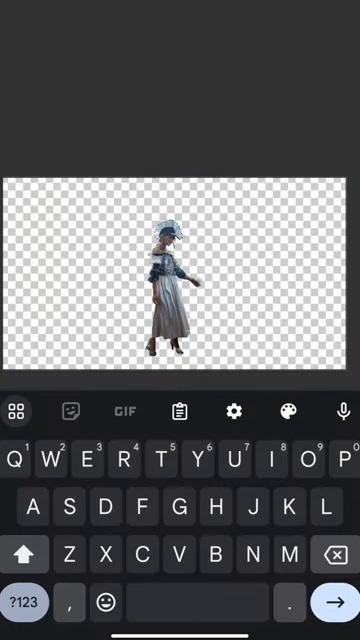
{"action": "type", "text": "Cin"}
{"action": "left_click", "coordinate": [178, 408]}
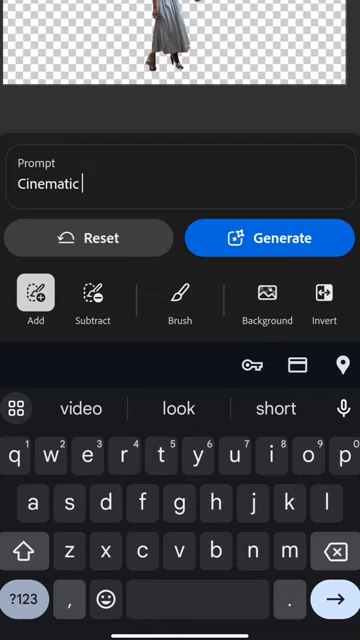